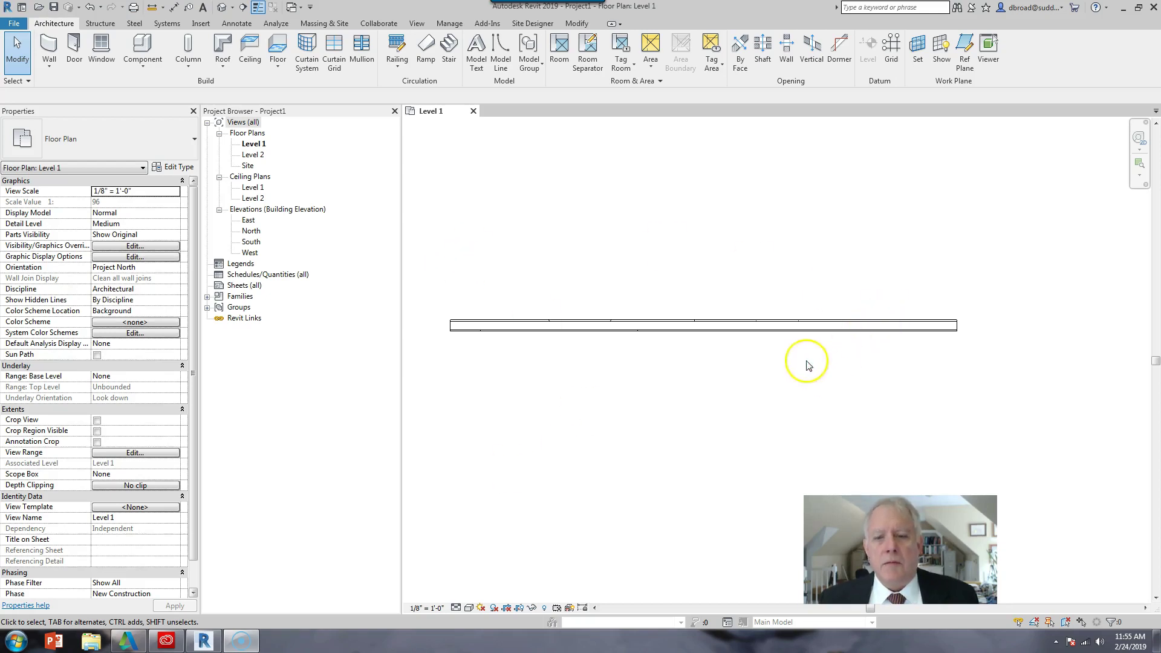
# Start the Door tool on Level 1 and review the Single-Flush 36" x 84" type sizes.
pyautogui.click(74, 51)
pyautogui.click(191, 153)
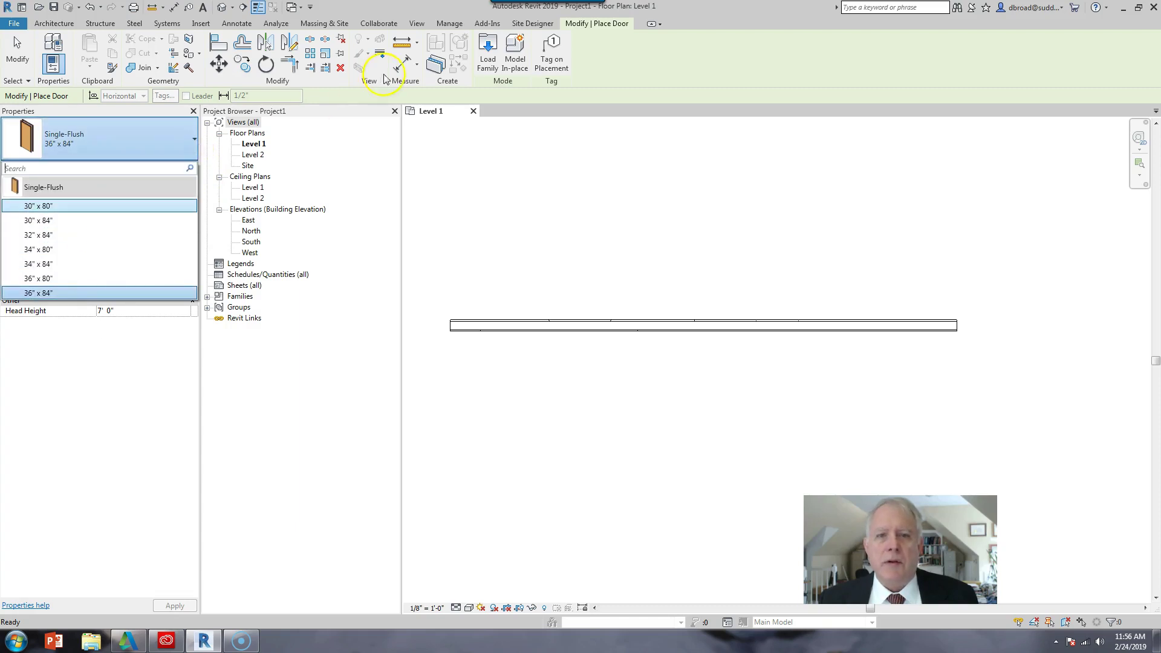
pyautogui.click(487, 43)
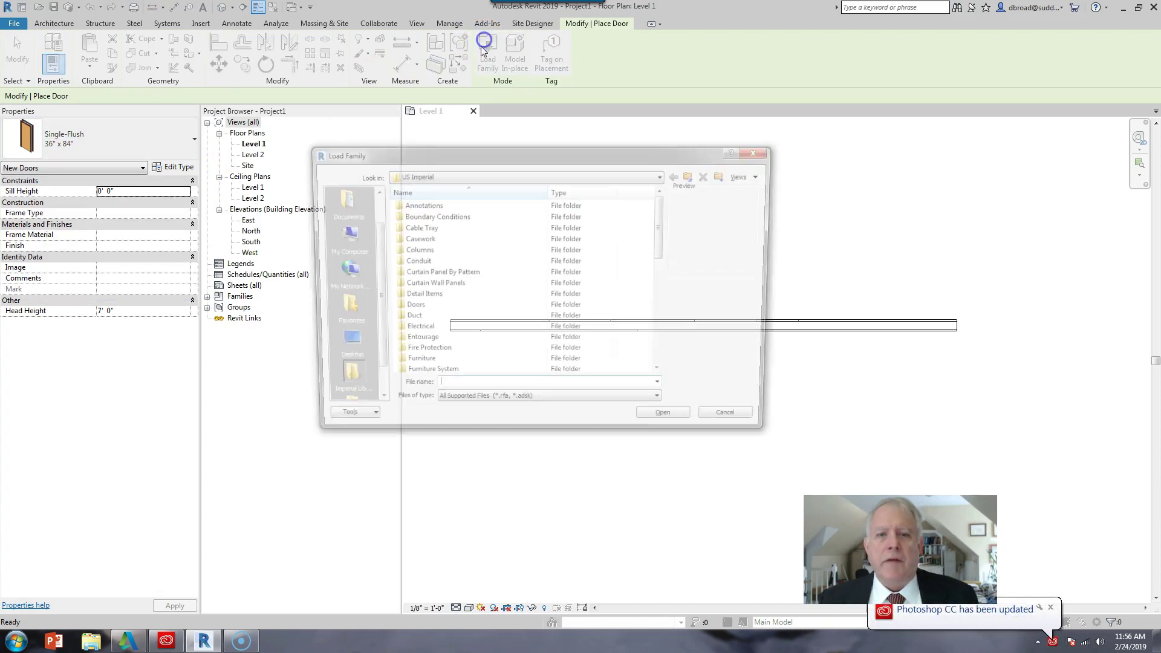
pyautogui.doubleClick(409, 309)
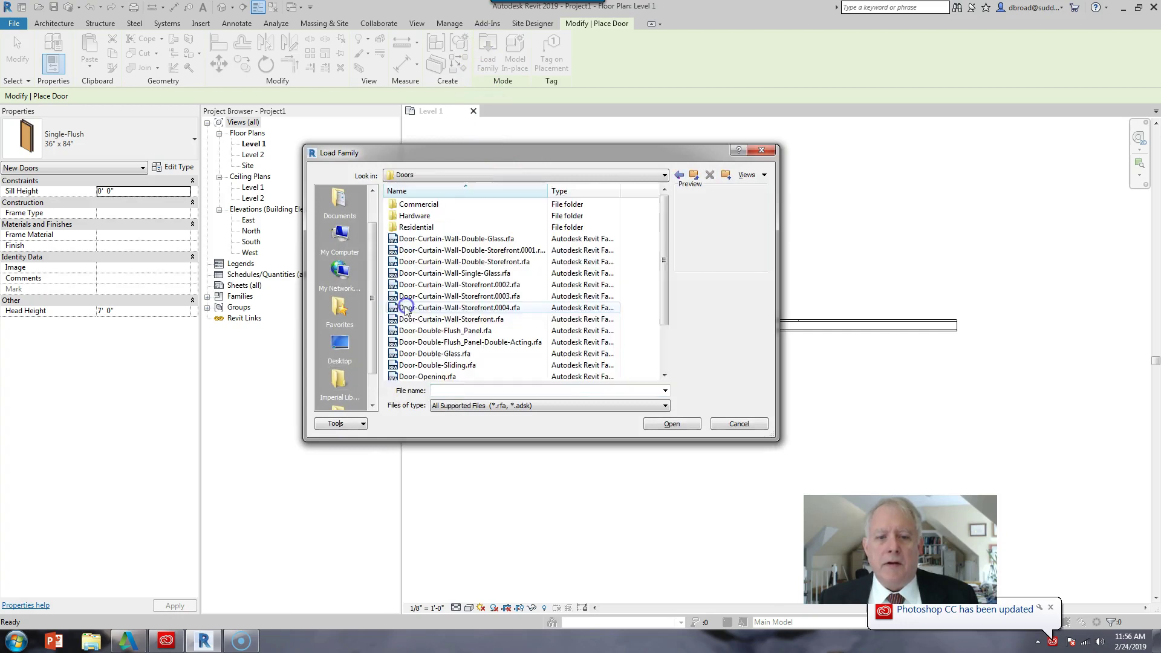
pyautogui.moveTo(669, 241)
pyautogui.mouseDown()
pyautogui.moveTo(664, 311)
pyautogui.moveTo(667, 223)
pyautogui.mouseUp()
pyautogui.doubleClick(434, 227)
pyautogui.click(474, 175)
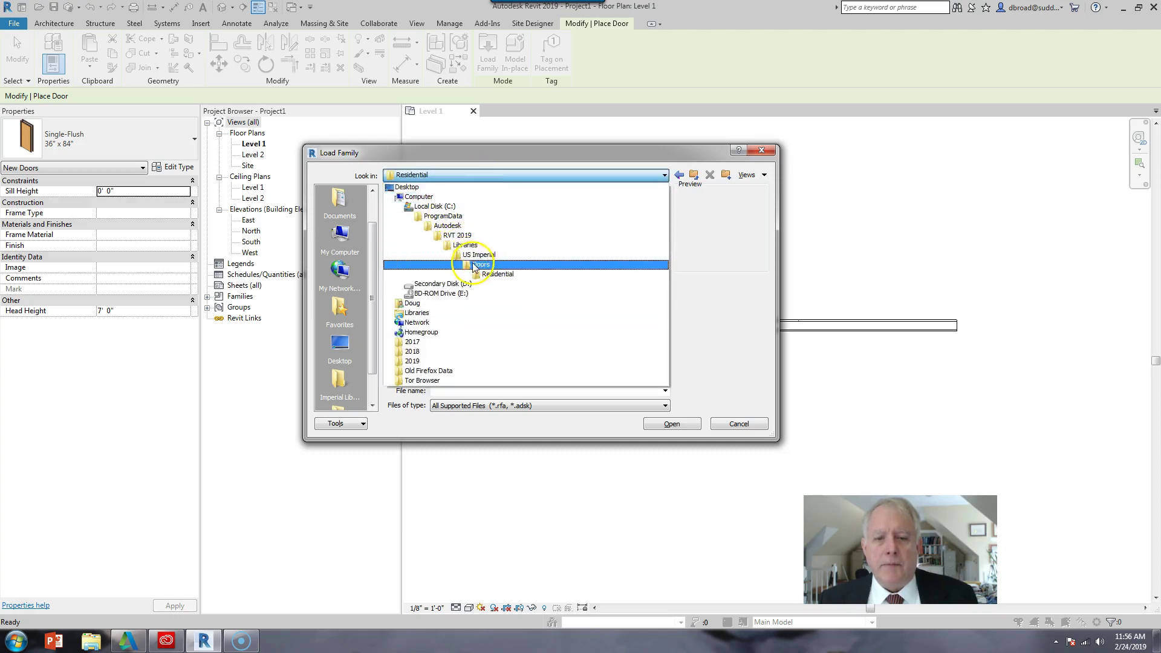
pyautogui.click(472, 262)
pyautogui.doubleClick(413, 207)
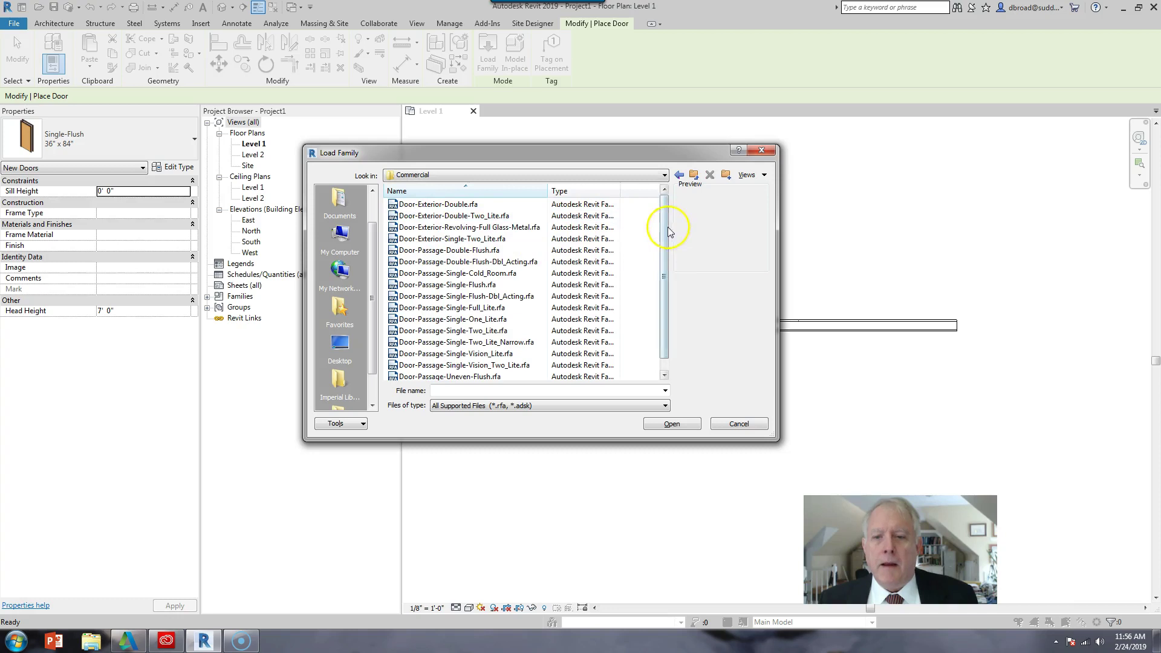
pyautogui.click(662, 282)
pyautogui.click(736, 423)
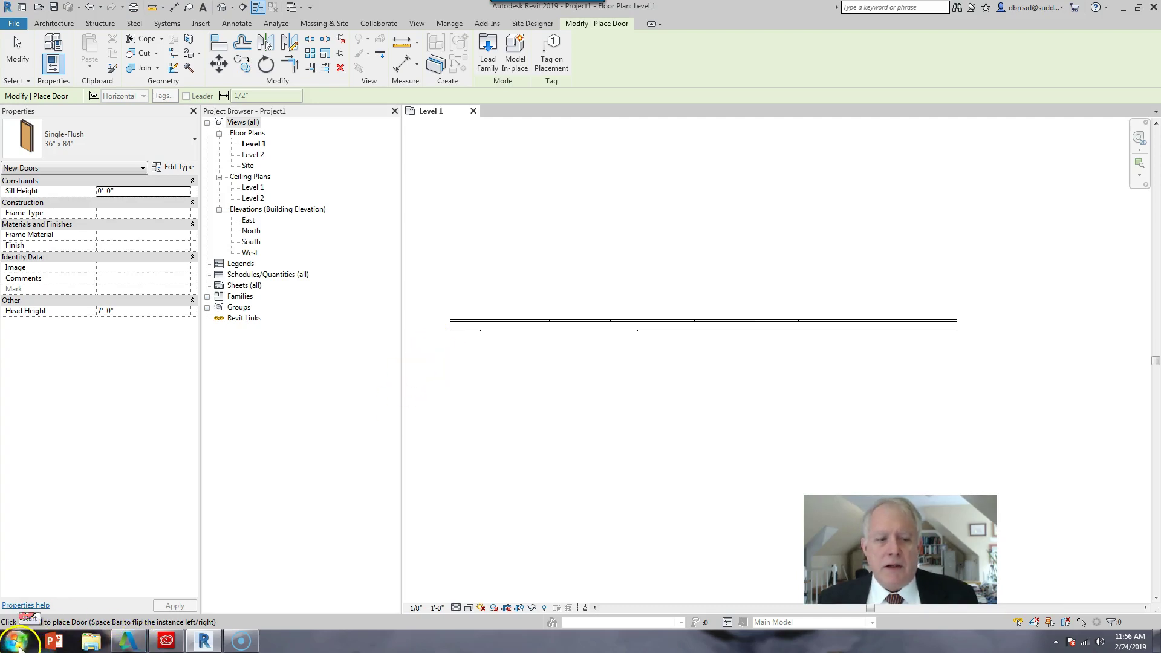
# Launch Chrome from the Start menu and search Google for '2009 revit library'.
pyautogui.click(19, 648)
pyautogui.moveTo(56, 315)
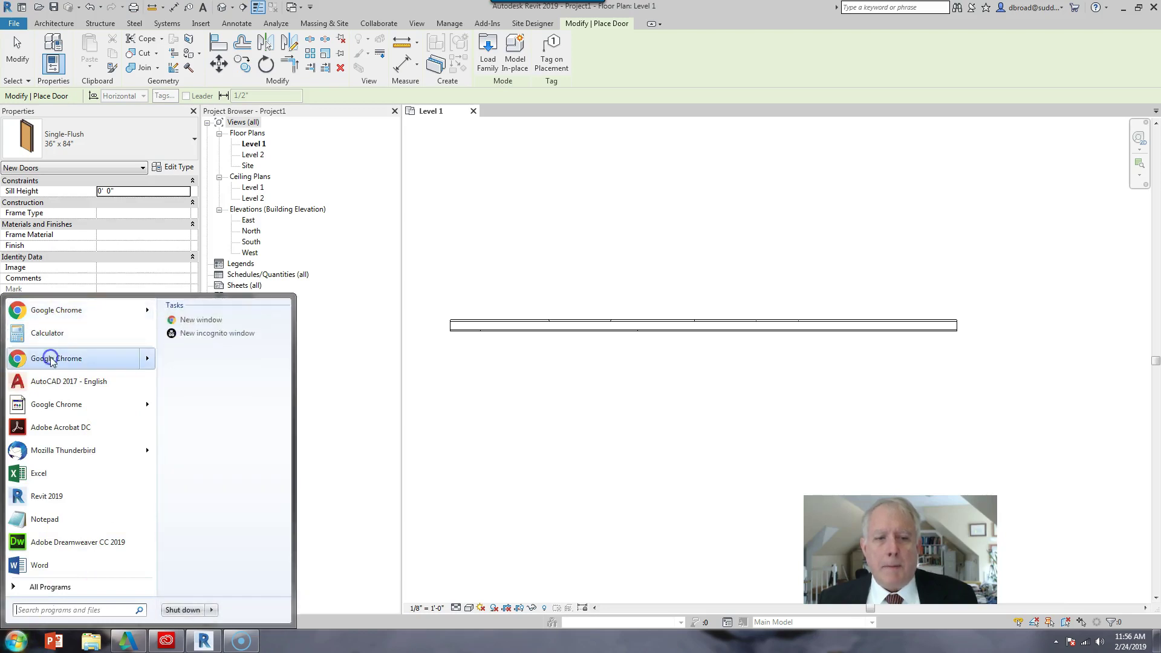
pyautogui.click(190, 321)
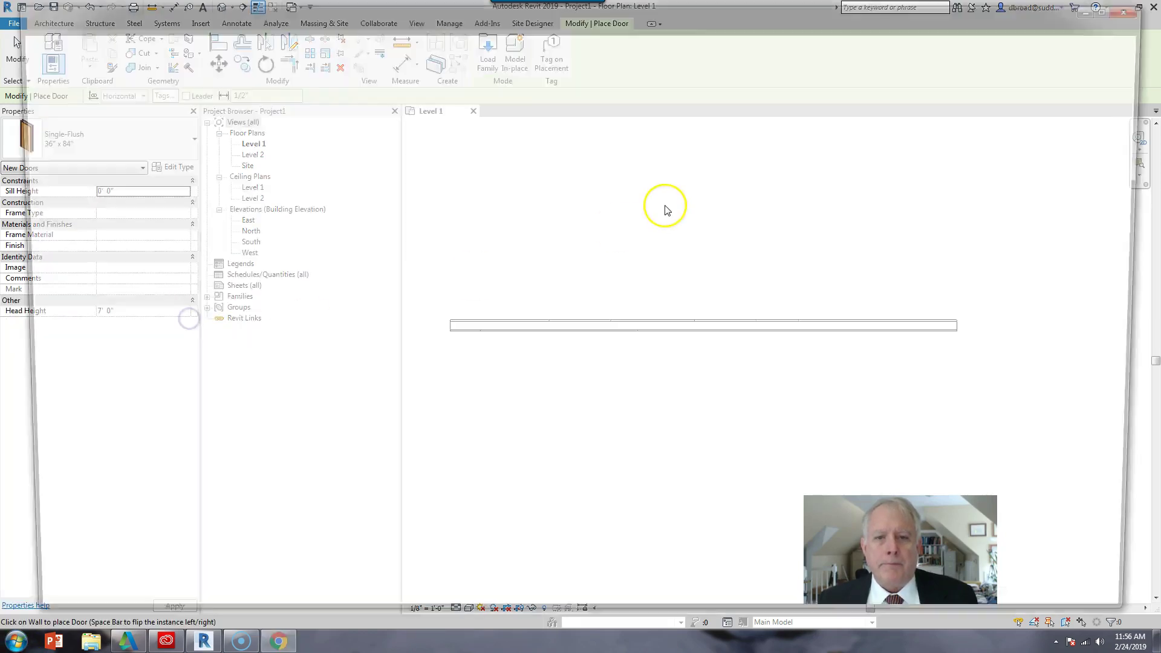
pyautogui.click(323, 40)
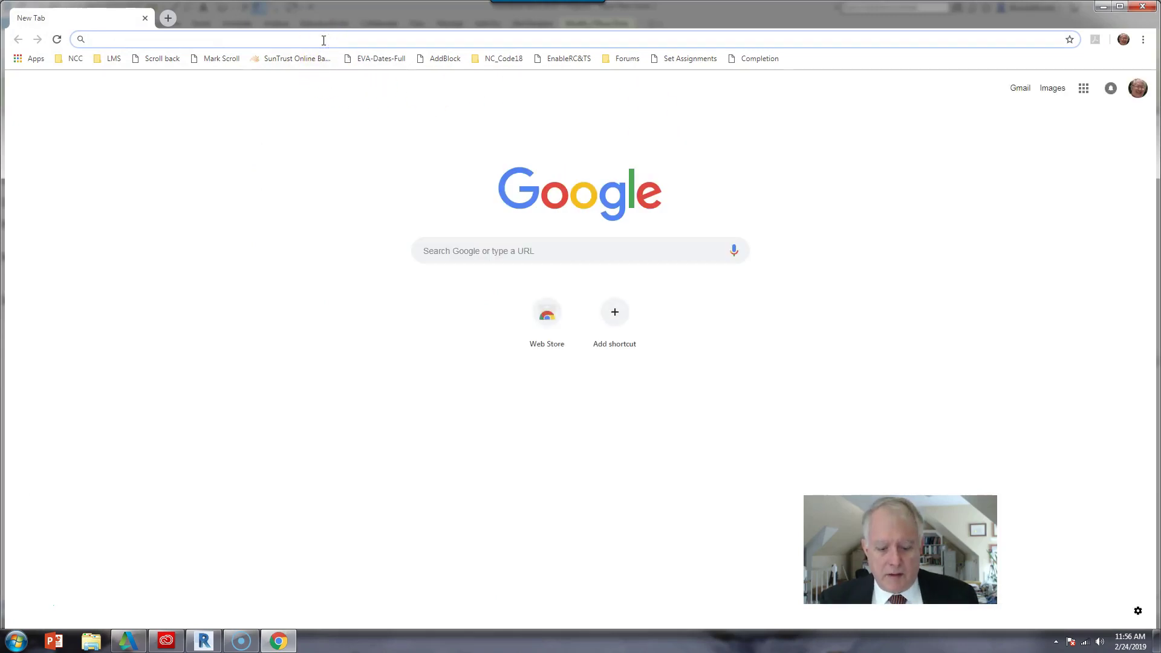
pyautogui.write('2009 ')
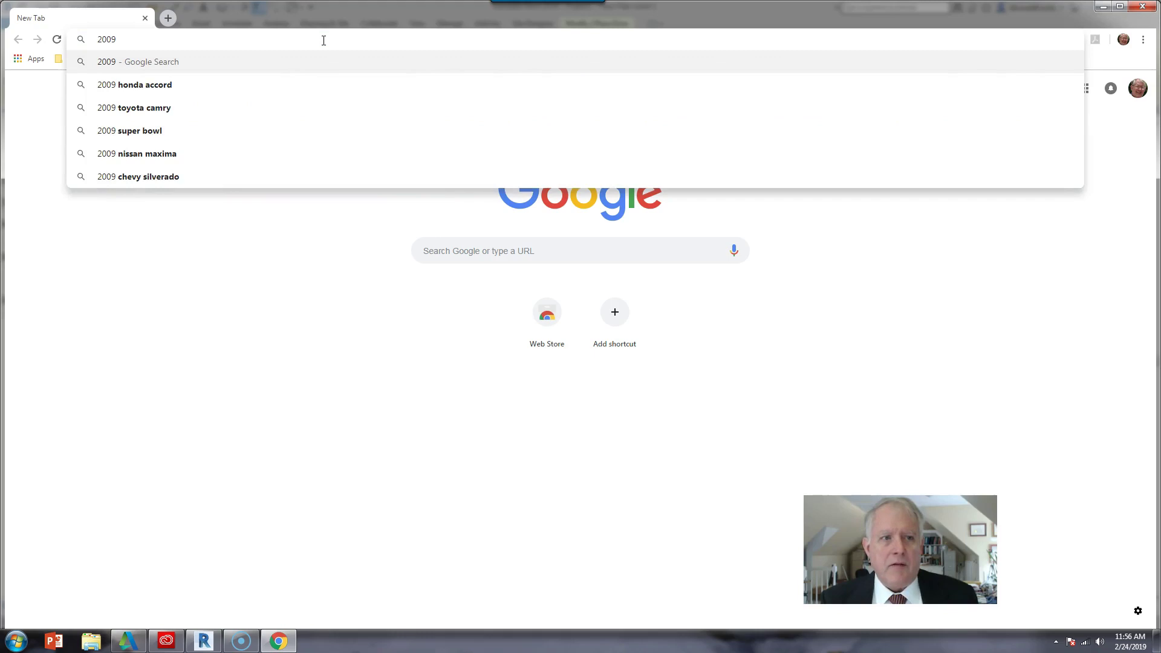
pyautogui.write('revit')
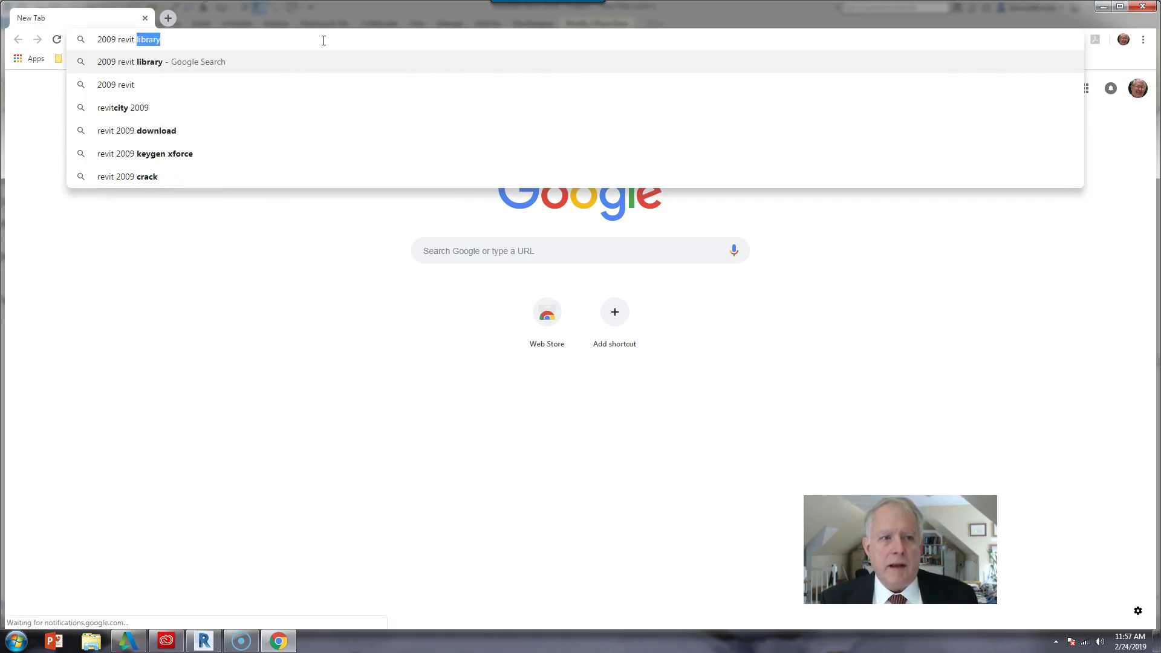
pyautogui.write(' library')
pyautogui.press('Return')
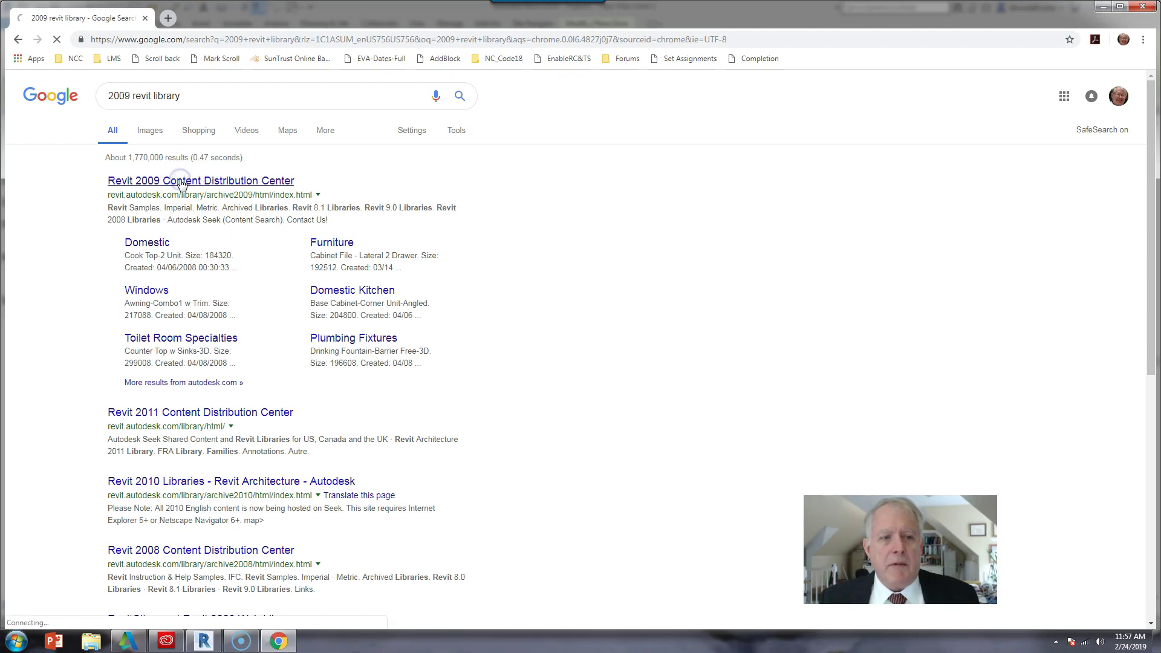
# Open the Revit 2009 Content Distribution Center and expand Revit Architecture 2009 Library > US Library > Families.
pyautogui.click(181, 182)
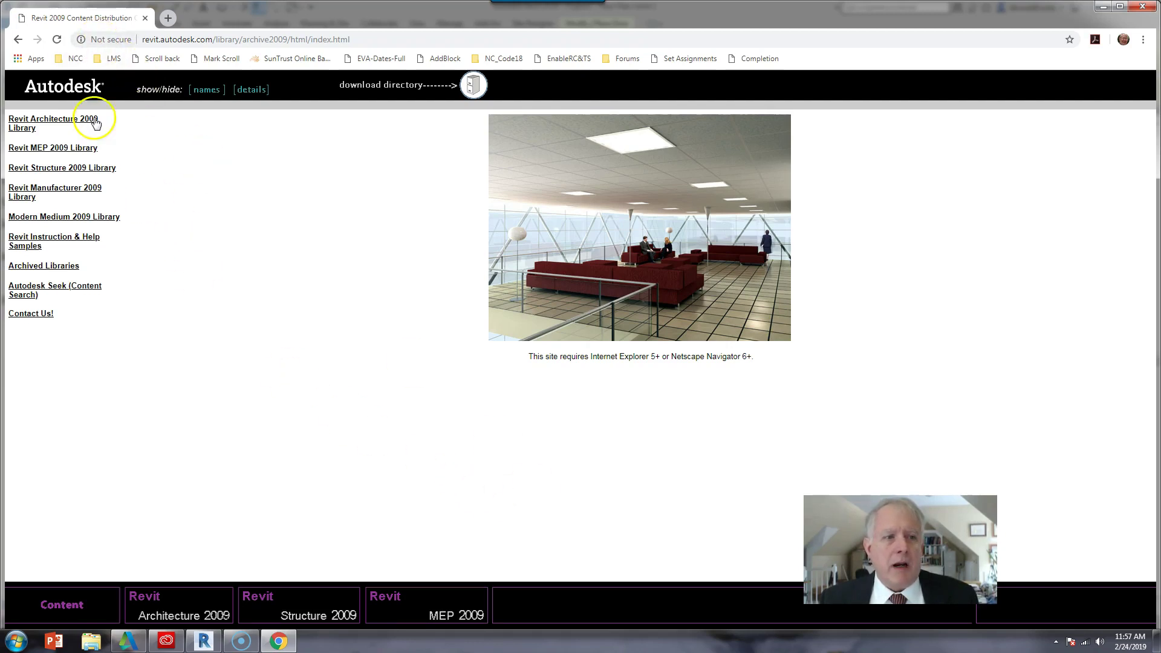
pyautogui.click(73, 123)
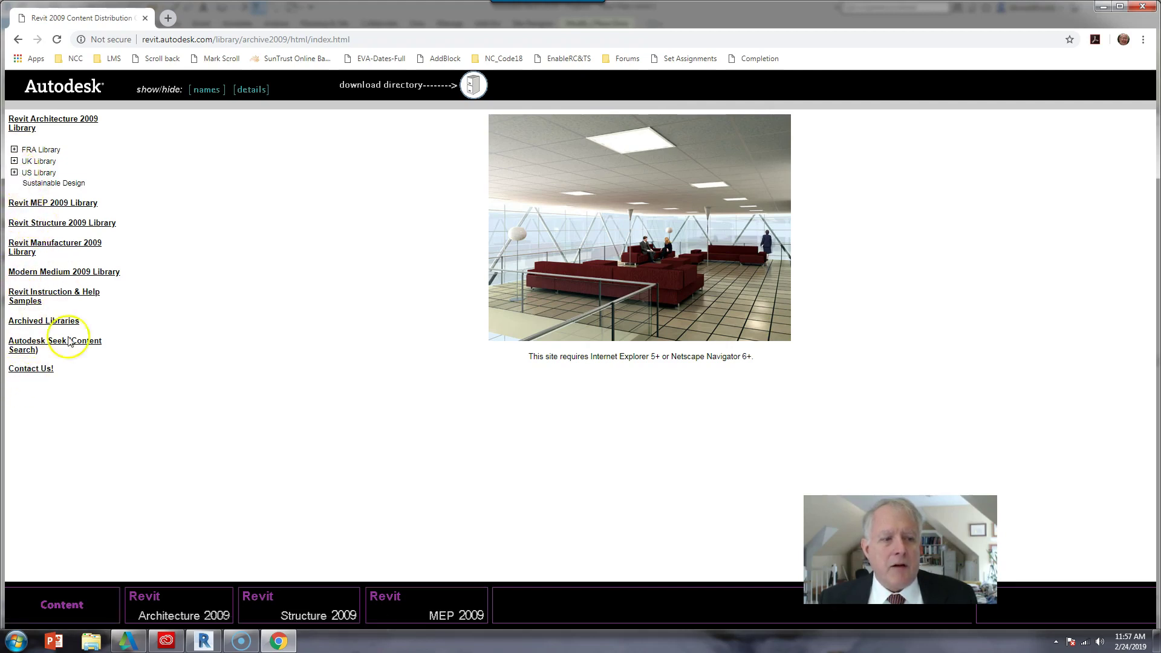
pyautogui.click(14, 173)
pyautogui.click(20, 183)
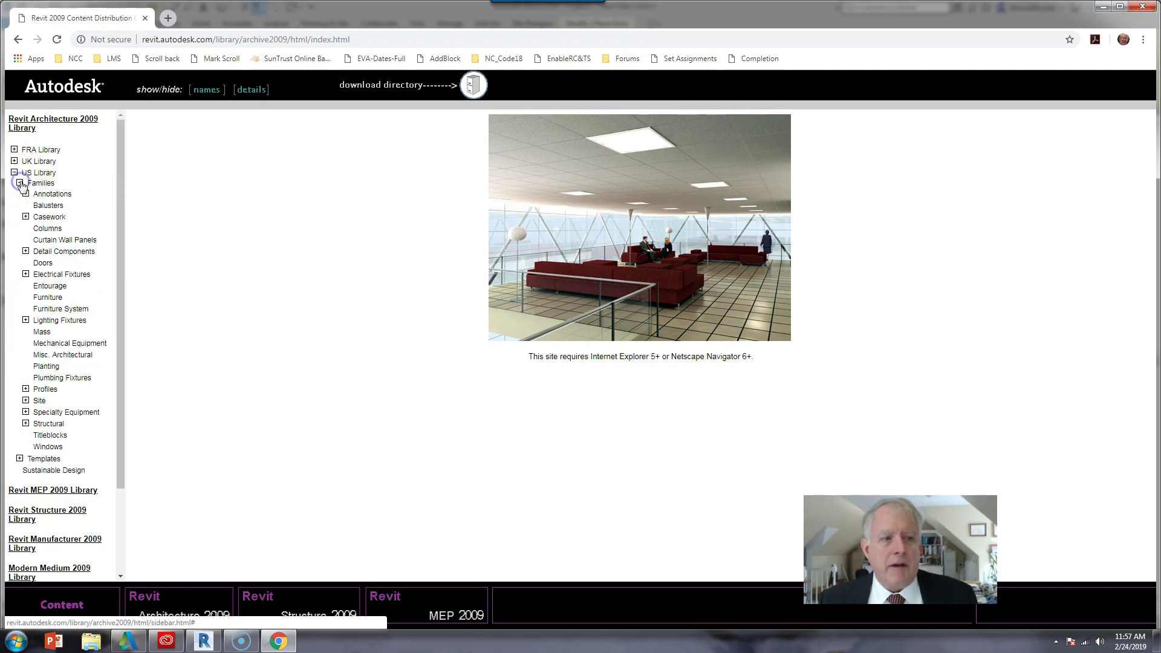
# Open the Doors category, find the Bifold row, and download the Bifold-4 Panel family.
pyautogui.click(36, 264)
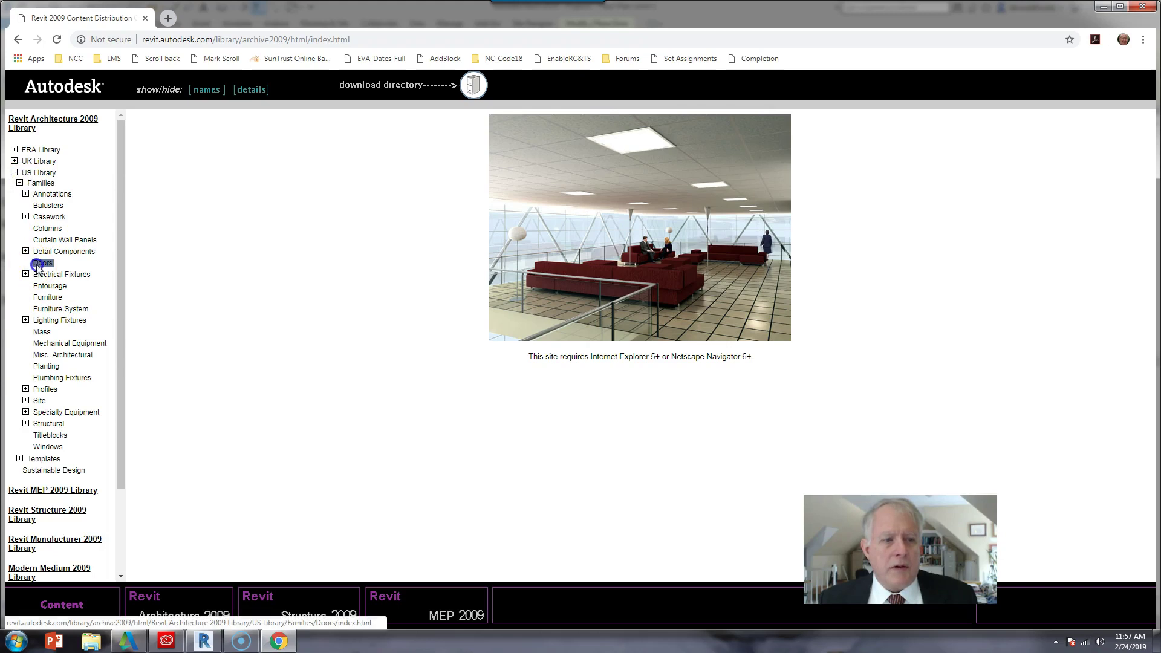
pyautogui.scroll(-2, 592, 228)
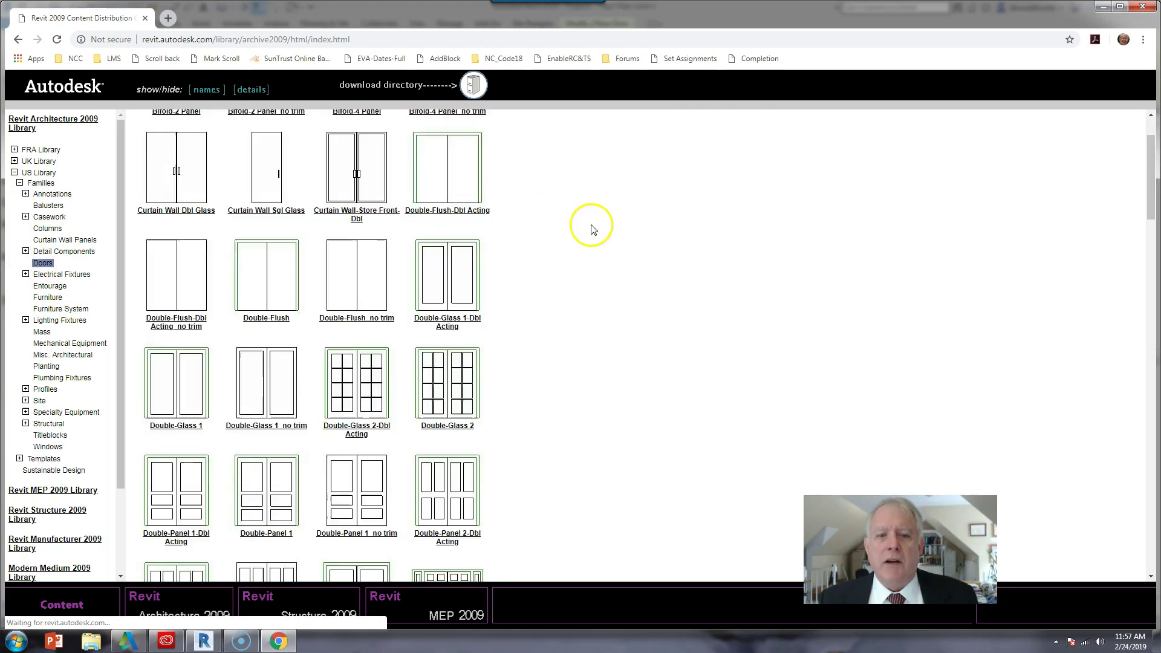
pyautogui.scroll(-15, 592, 228)
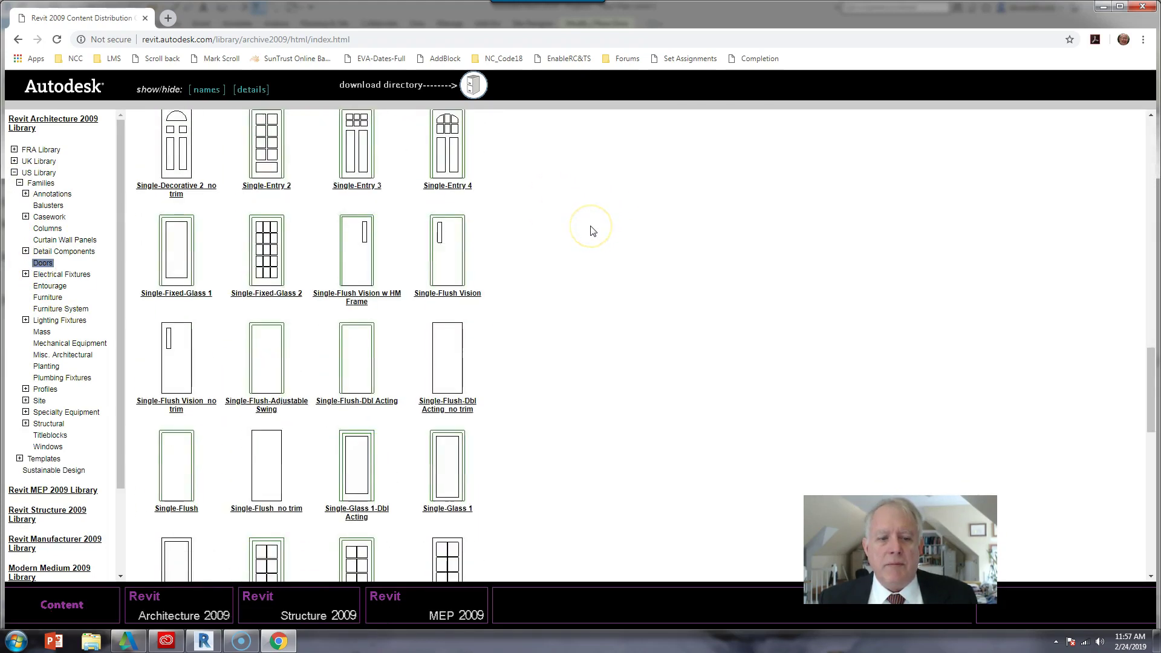
pyautogui.scroll(5, 592, 228)
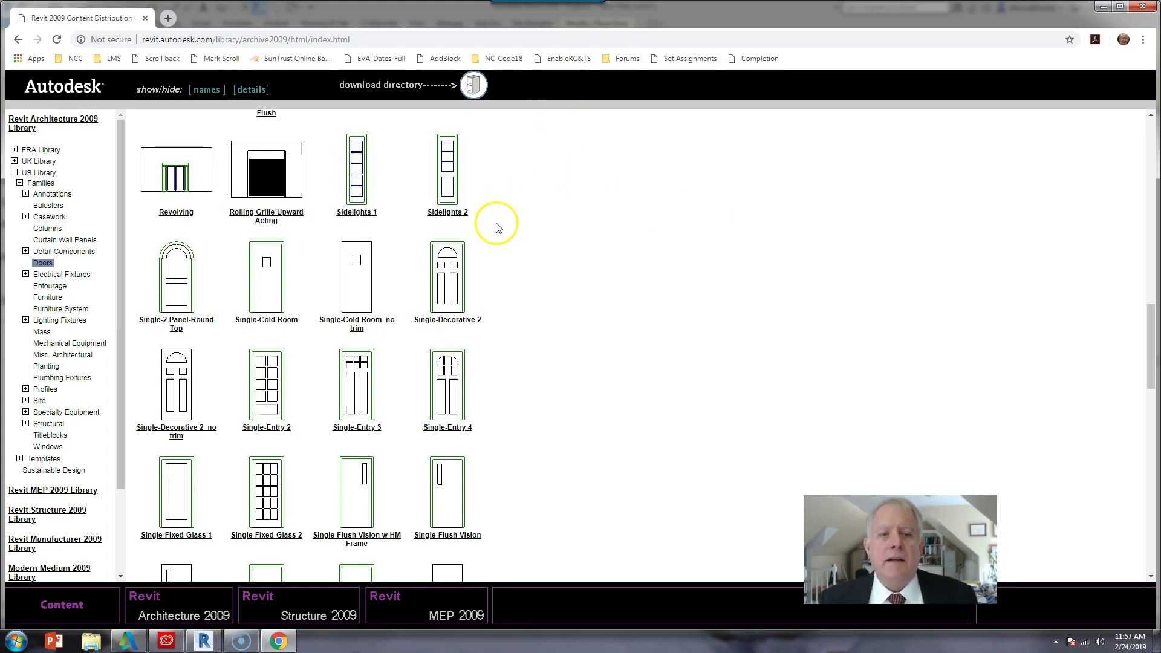
pyautogui.scroll(12, 493, 226)
pyautogui.scroll(3, 498, 227)
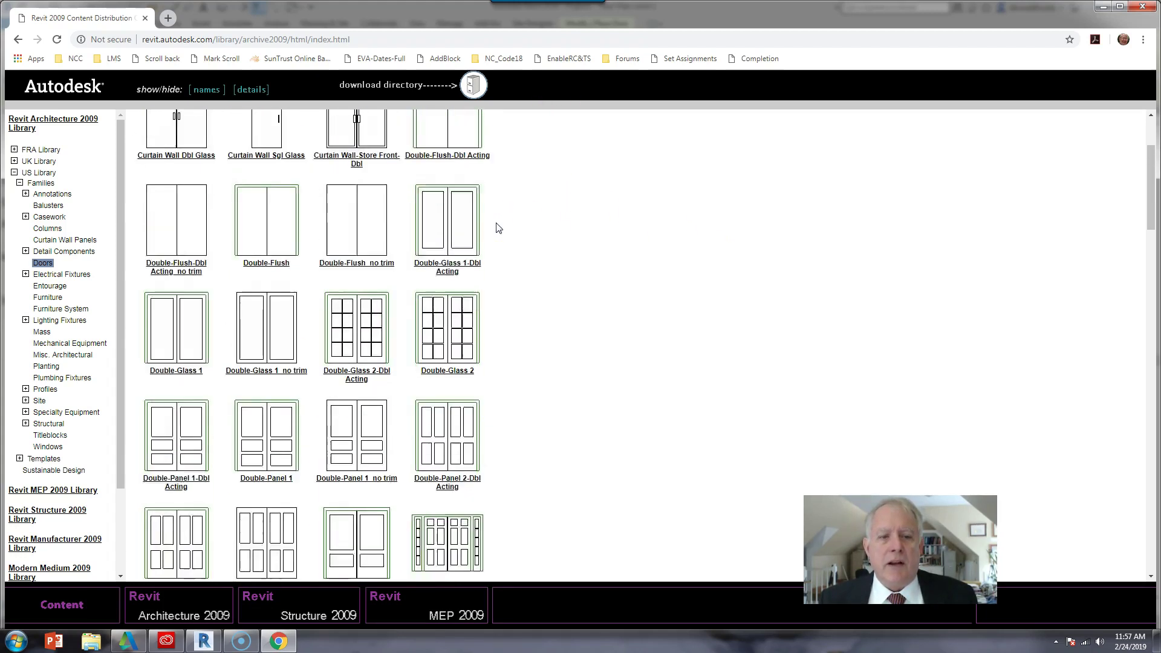
pyautogui.scroll(1, 498, 227)
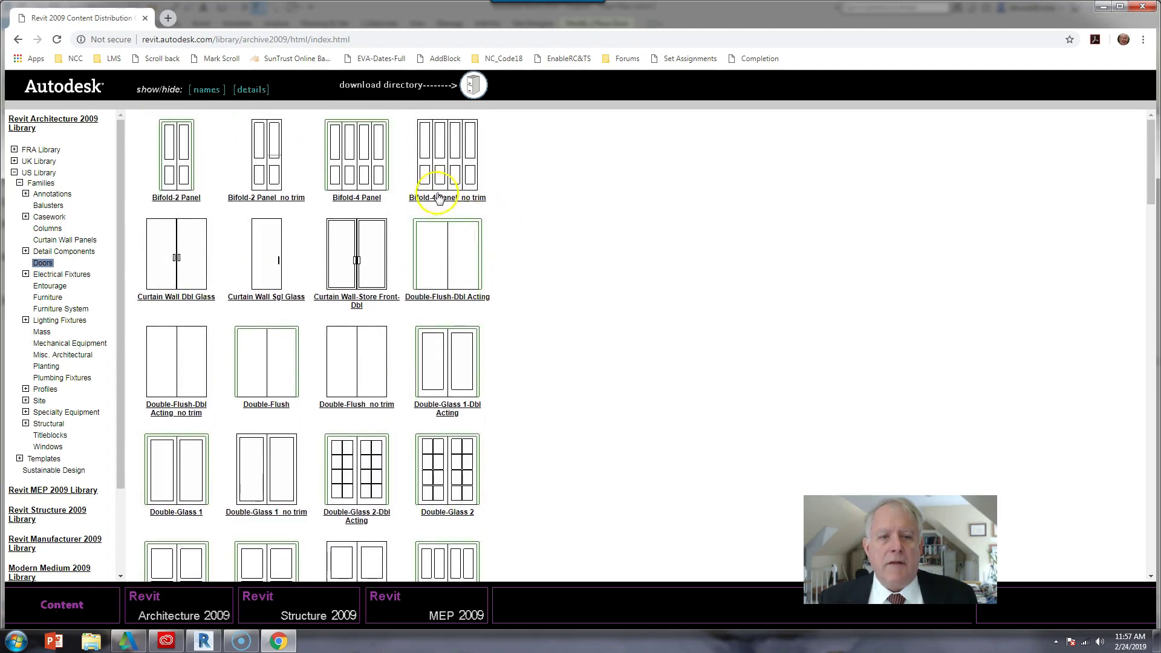
pyautogui.click(375, 183)
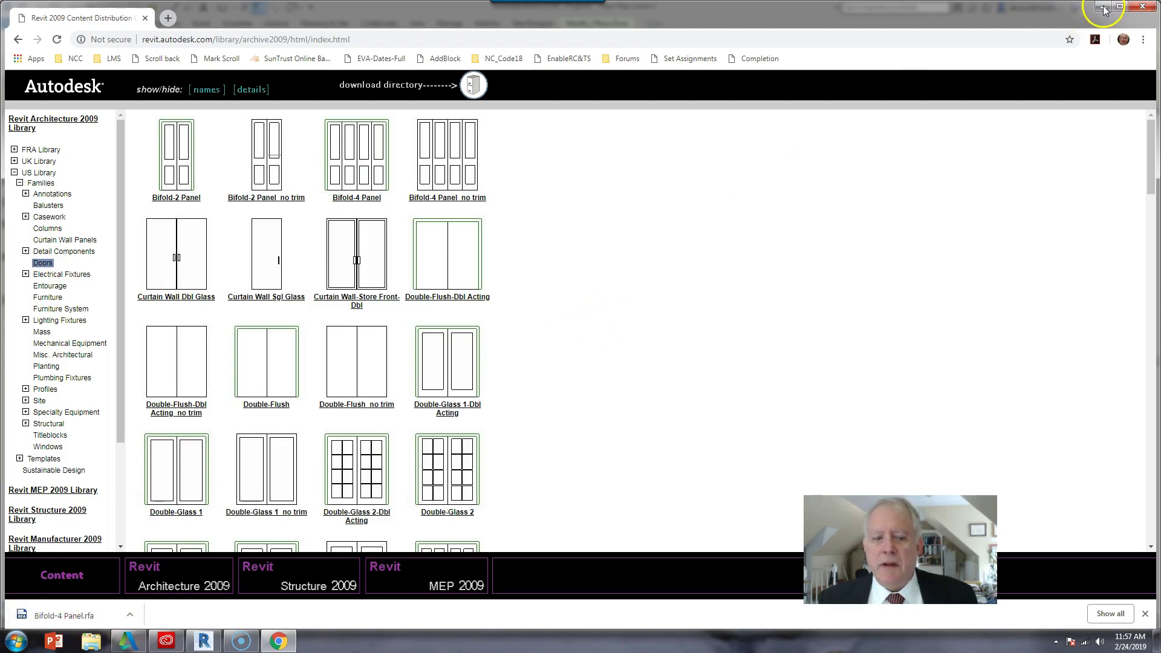
# Reveal Bifold-4 Panel.rfa in the Downloads folder and position Explorer over the Revit plan view.
pyautogui.click(130, 617)
pyautogui.click(162, 574)
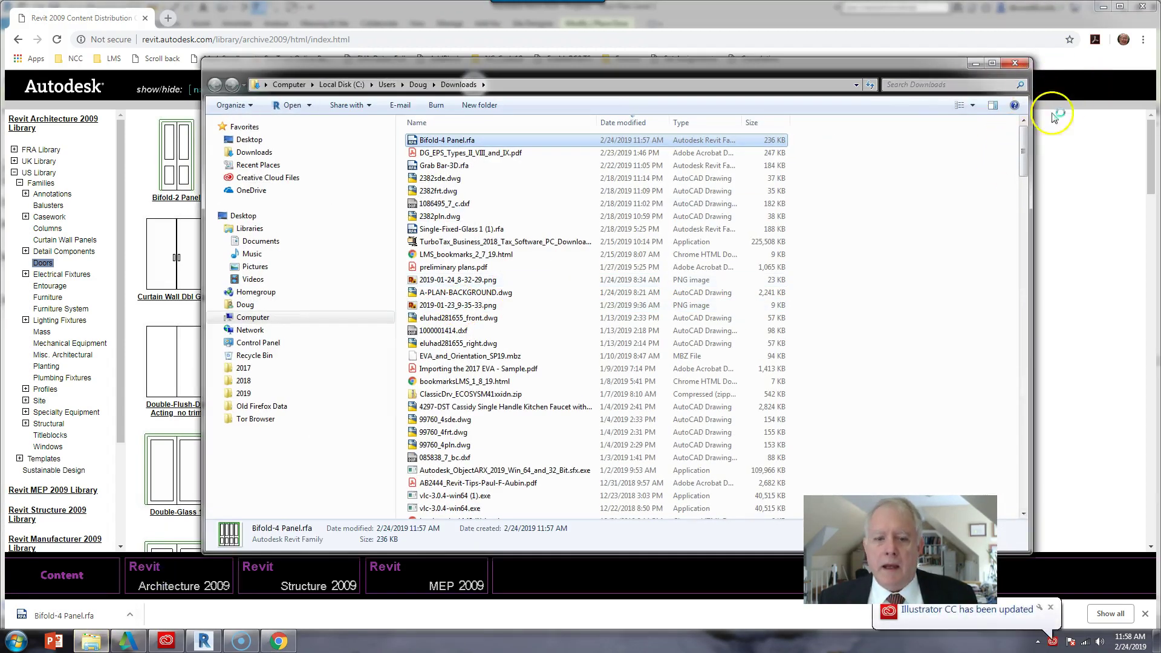
pyautogui.click(1104, 14)
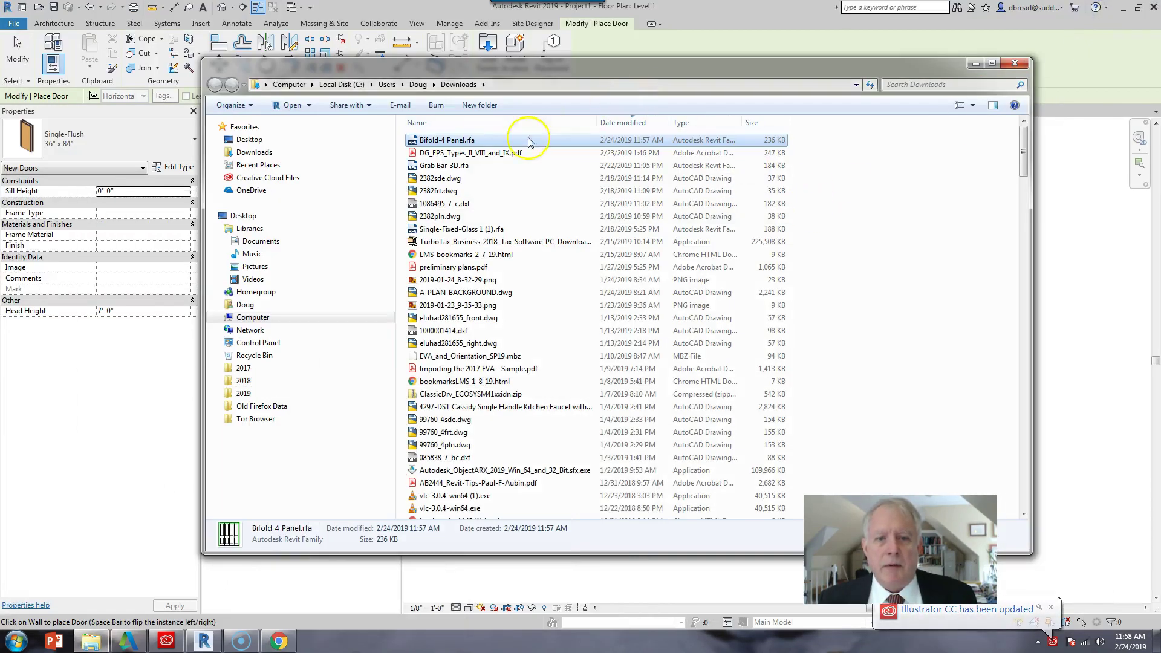
pyautogui.moveTo(485, 68); pyautogui.dragTo(868, 163)
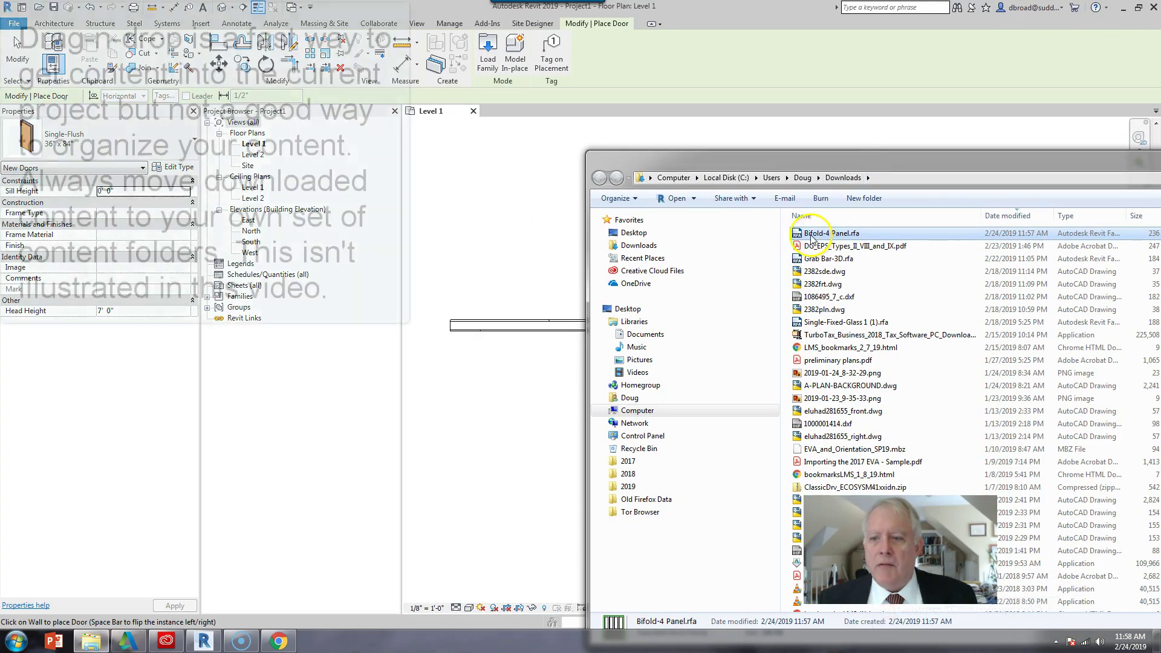
# Load Bifold-4 Panel.rfa into Revit and place the 48" x 84" door in the Level 1 wall.
pyautogui.moveTo(805, 233); pyautogui.dragTo(546, 200)
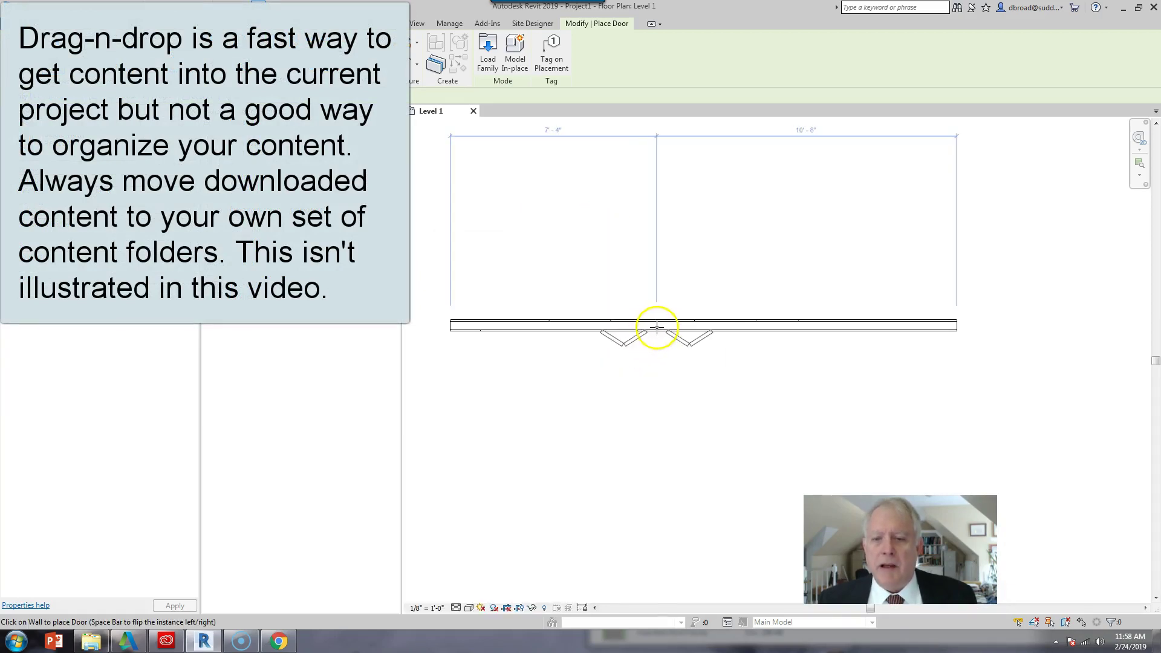
pyautogui.click(663, 326)
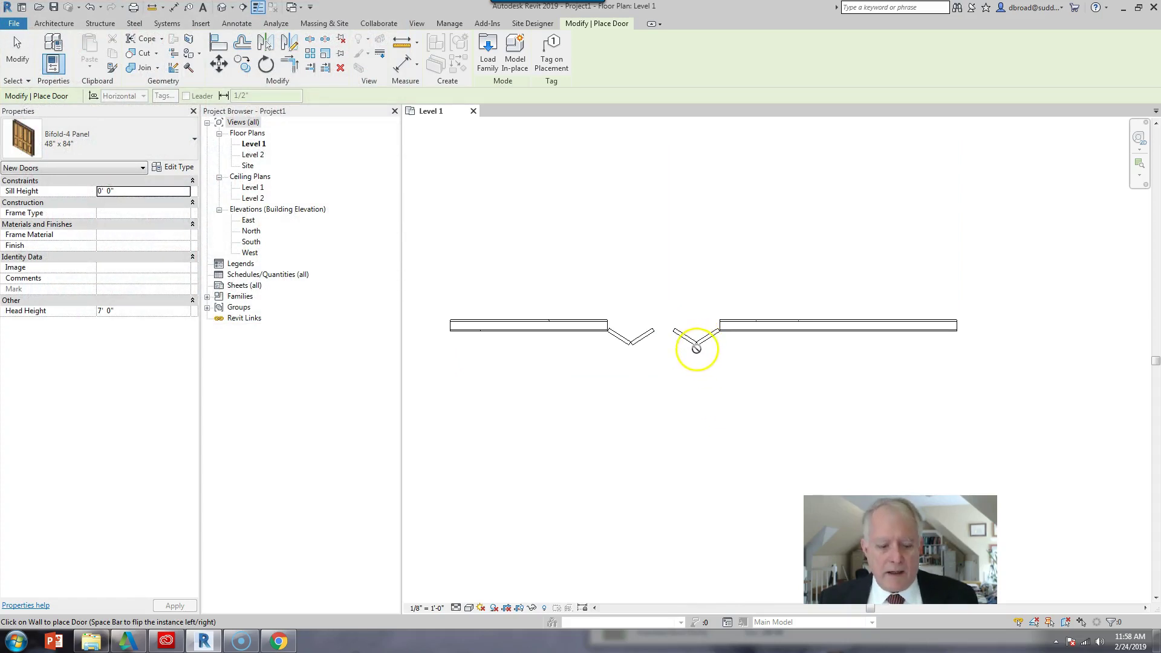
pyautogui.press('Escape')
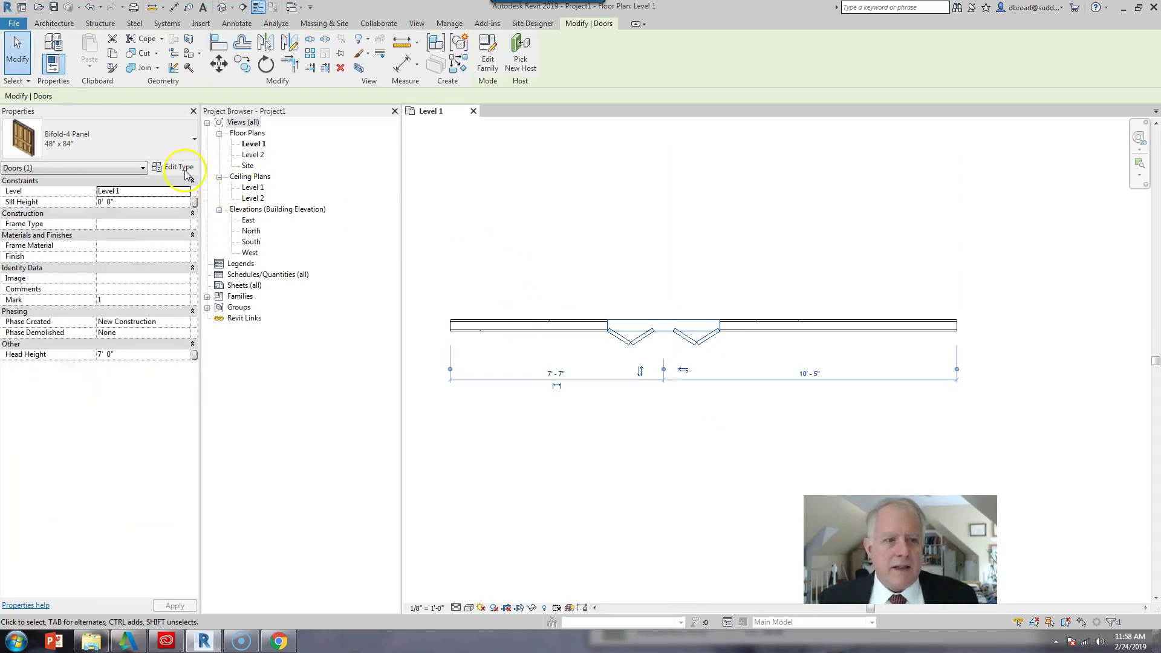
pyautogui.click(179, 148)
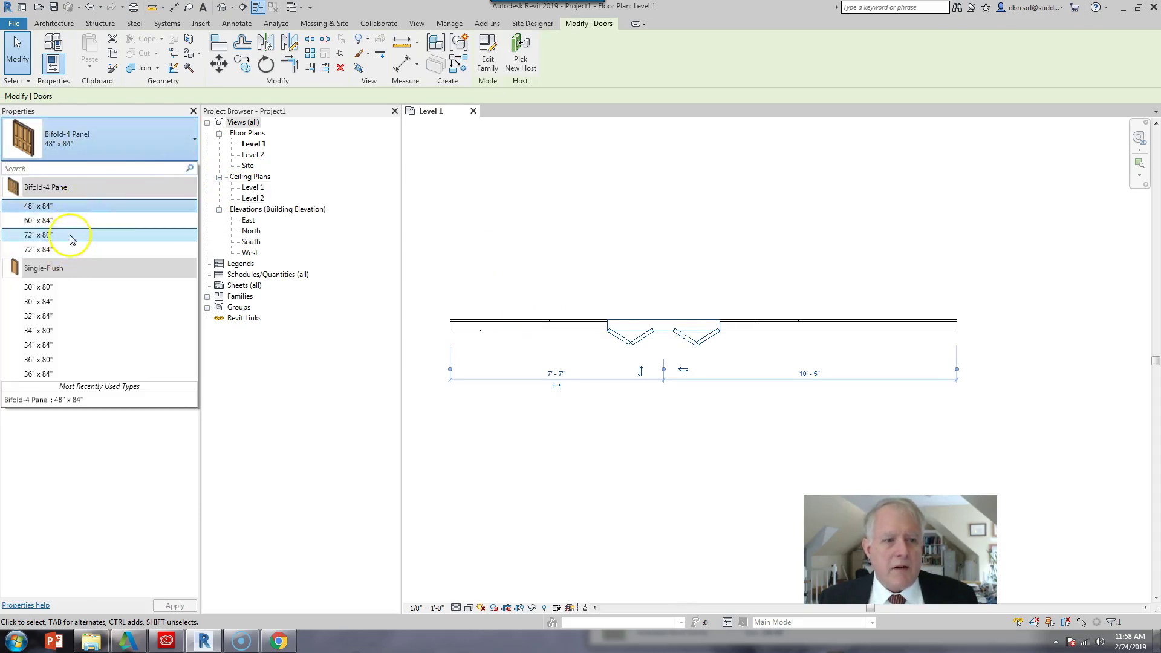
pyautogui.click(627, 289)
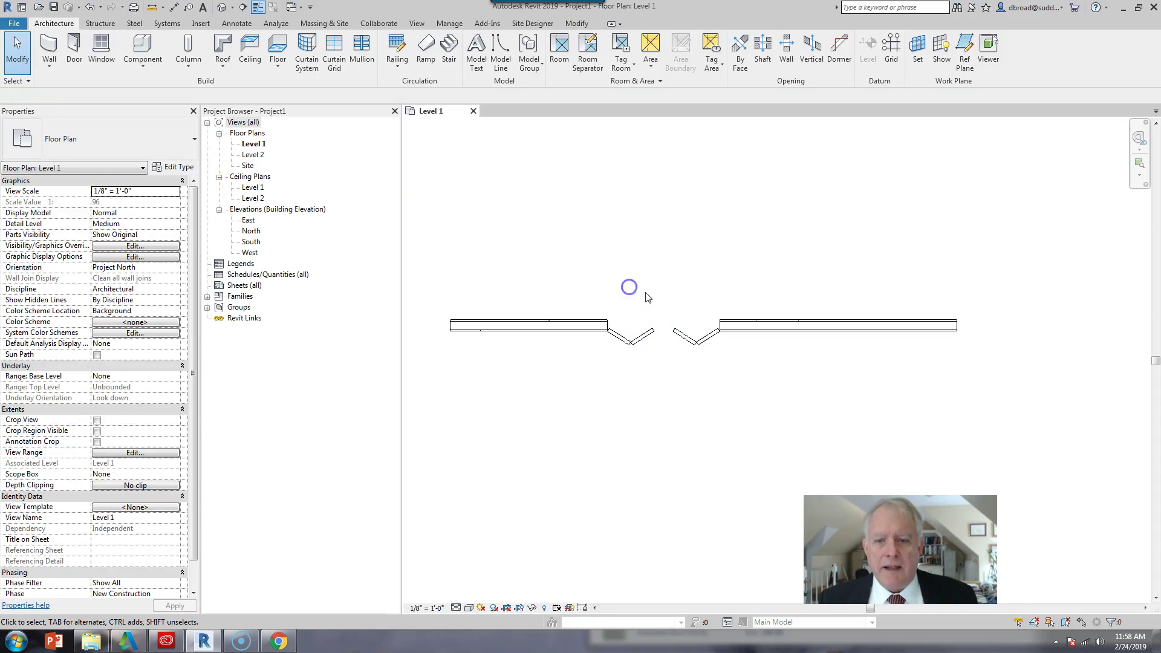
pyautogui.click(647, 334)
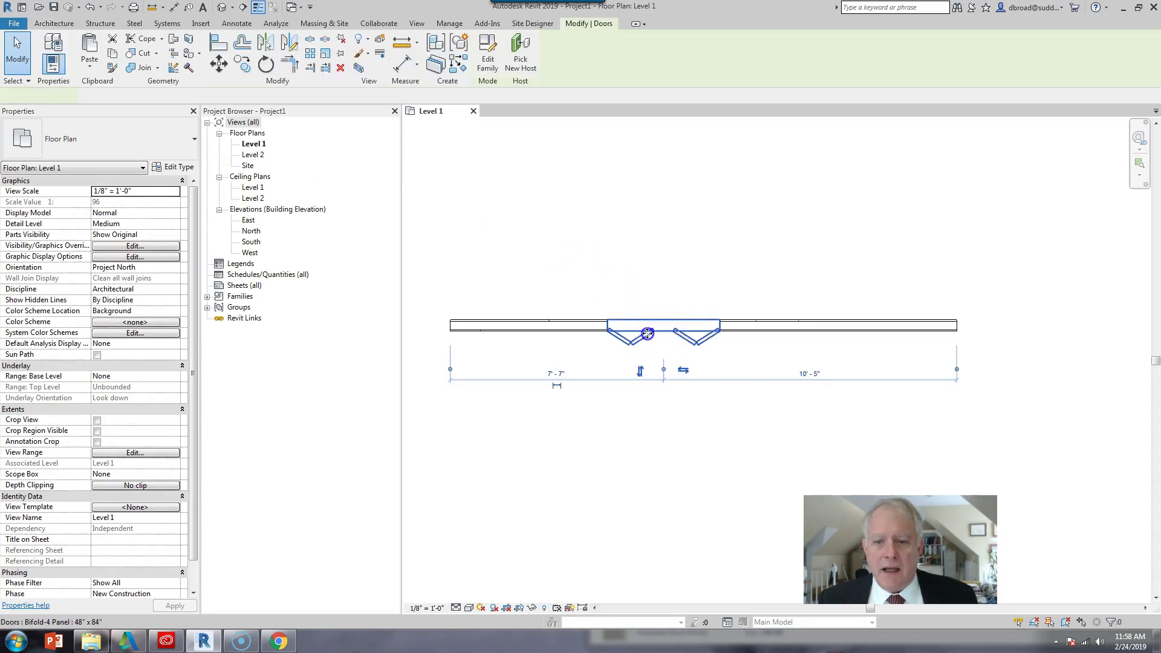
pyautogui.click(172, 168)
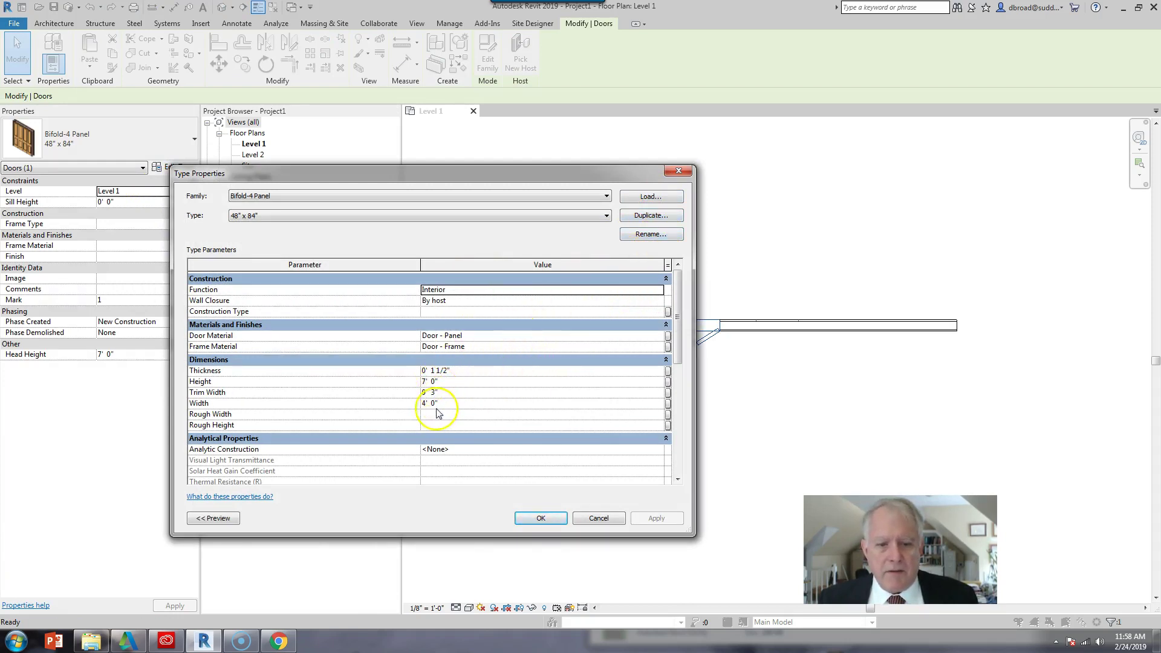
pyautogui.click(556, 521)
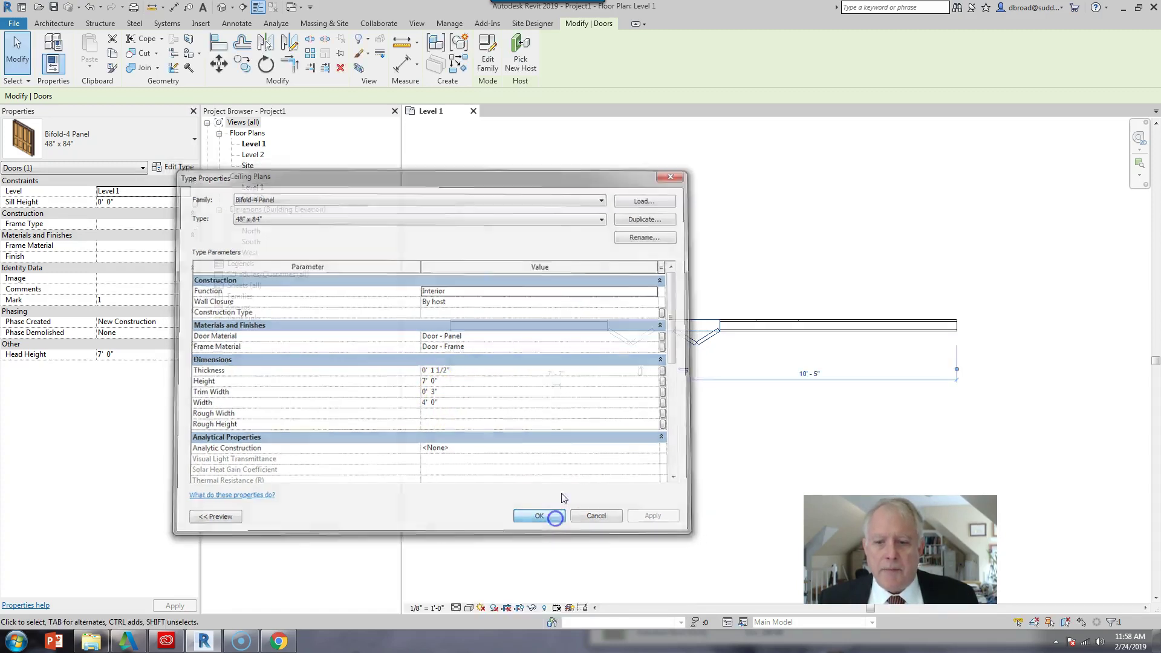
pyautogui.click(630, 435)
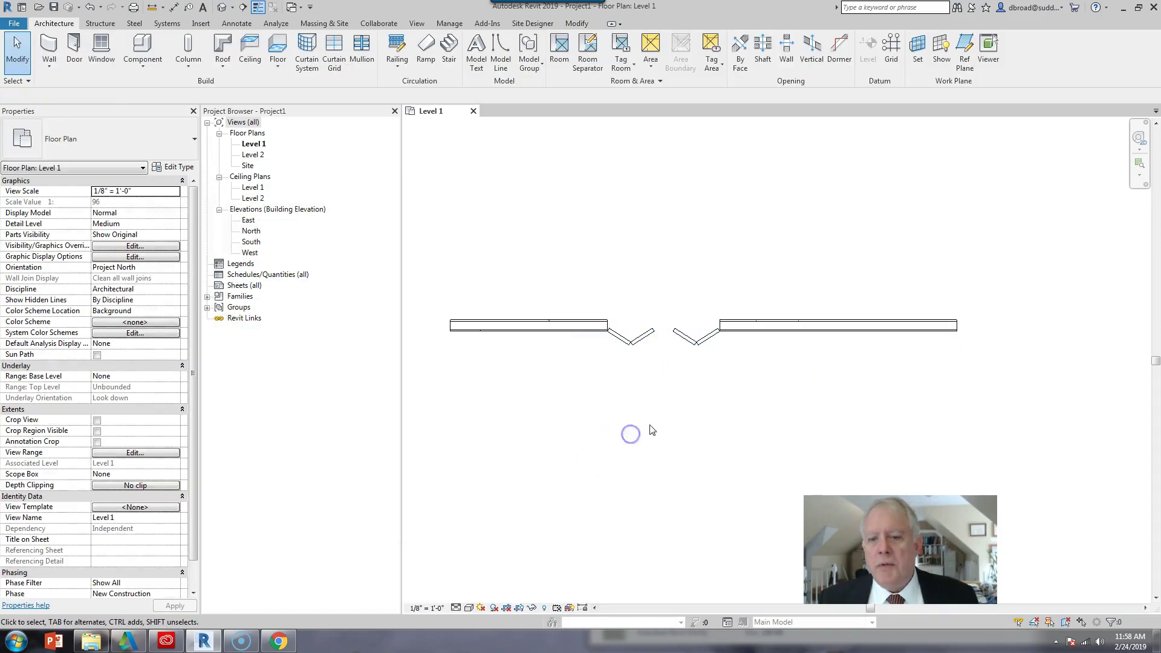
# Switch to the Default 3D View and zoom in on the wall with the bifold door.
pyautogui.click(243, 7)
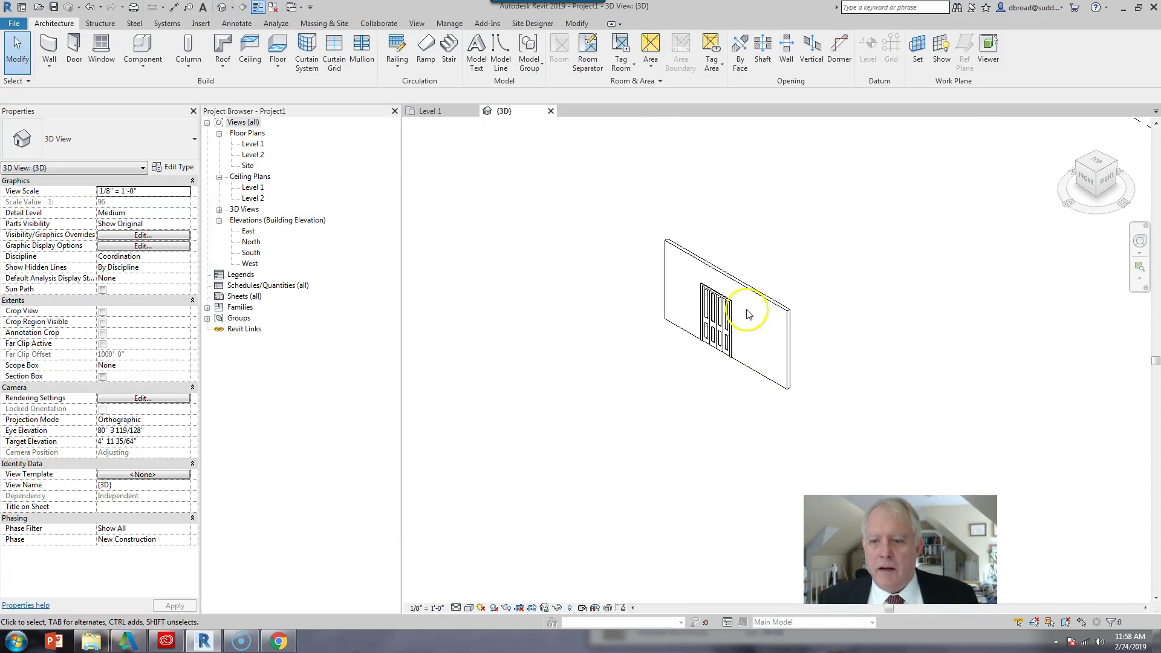
pyautogui.scroll(3, 748, 314)
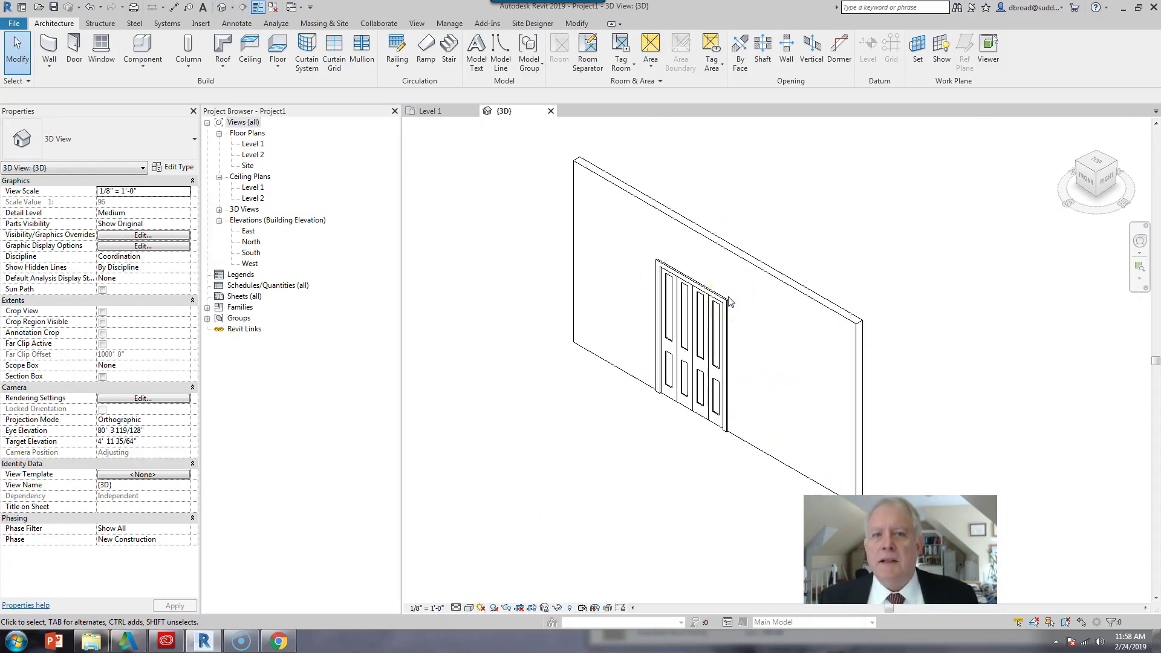